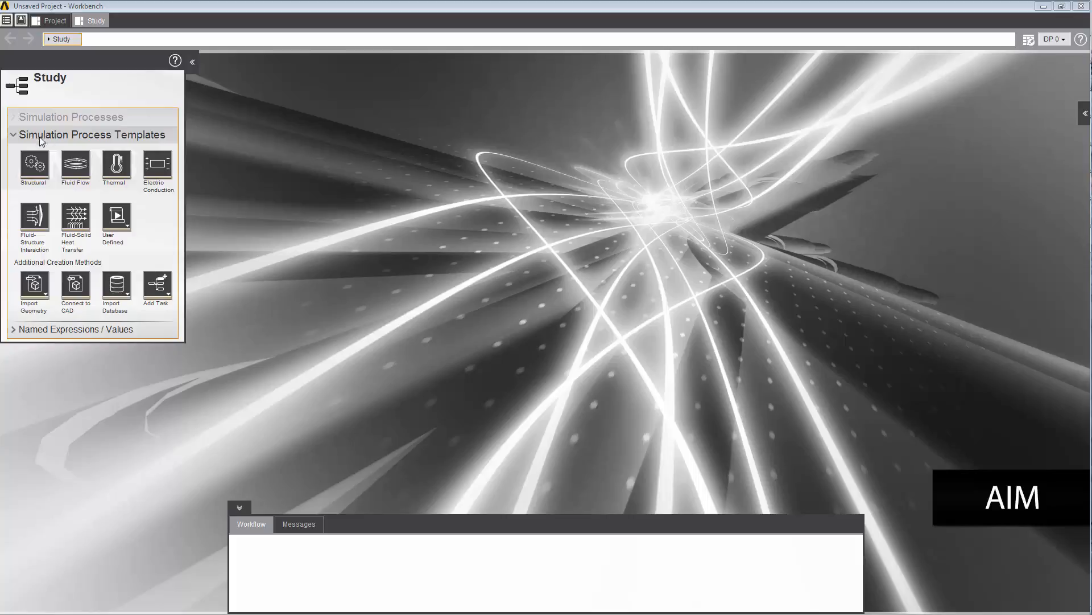
Step: Create a structural simulation process that defines new geometry and uses the Modal calculation type
{"action": "left_click", "coordinate": [34, 166]}
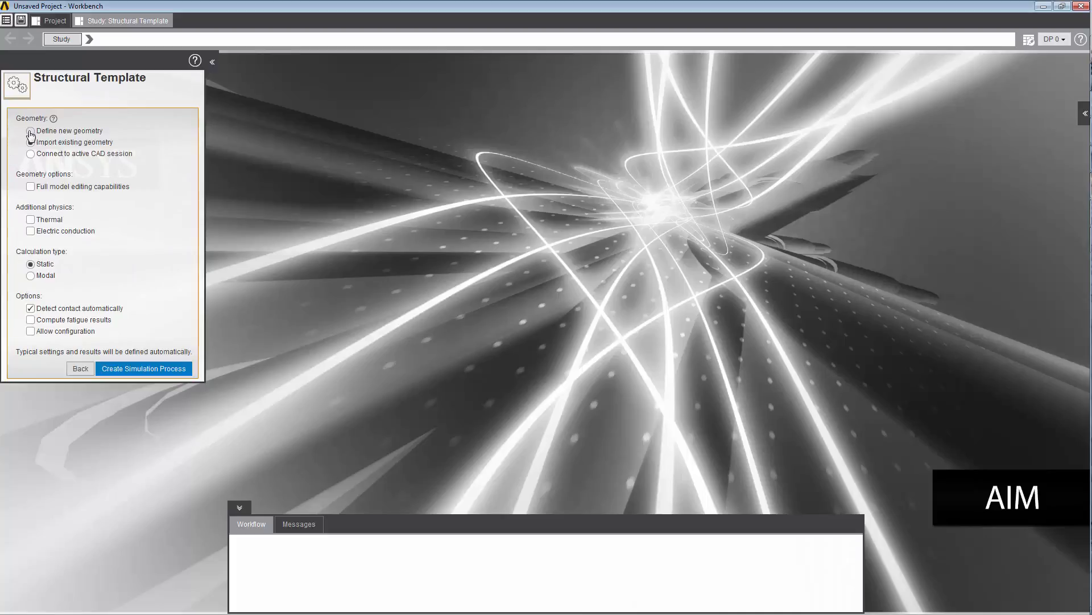
{"action": "left_click", "coordinate": [30, 132]}
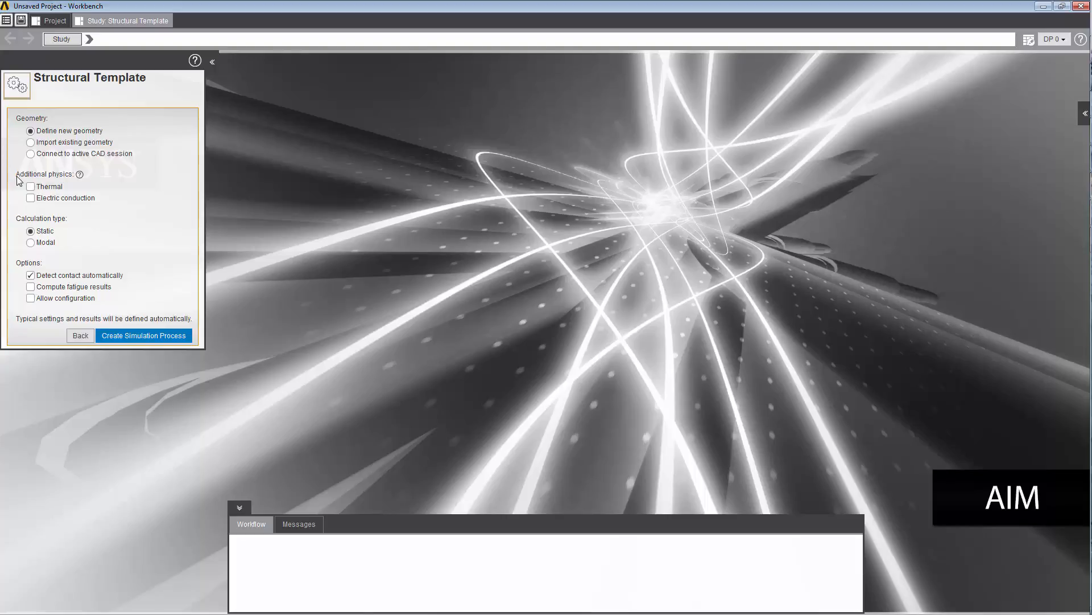
{"action": "left_click", "coordinate": [30, 243]}
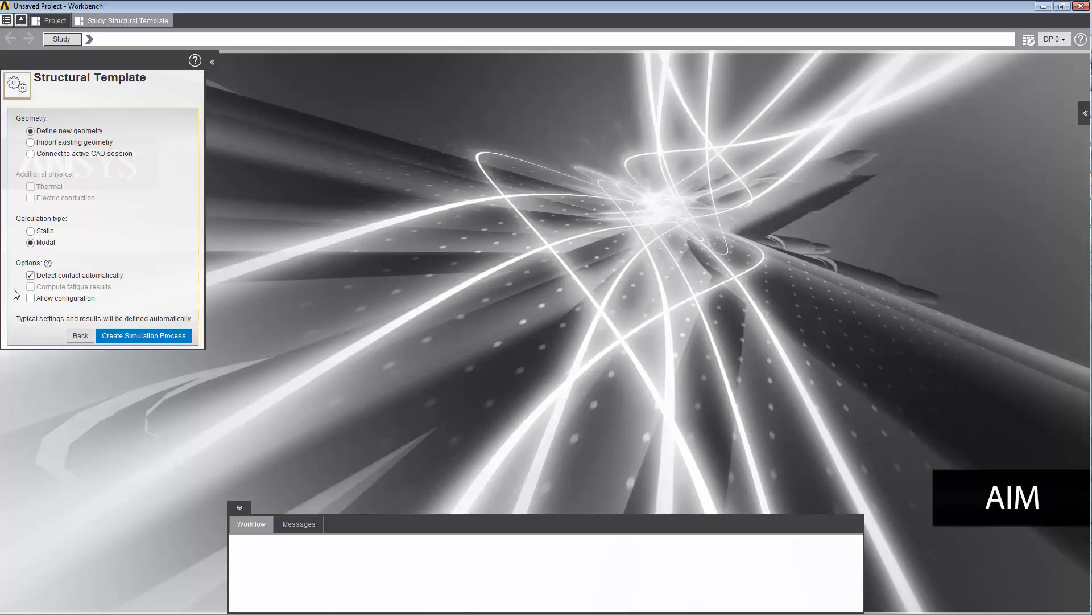
{"action": "left_click", "coordinate": [118, 336]}
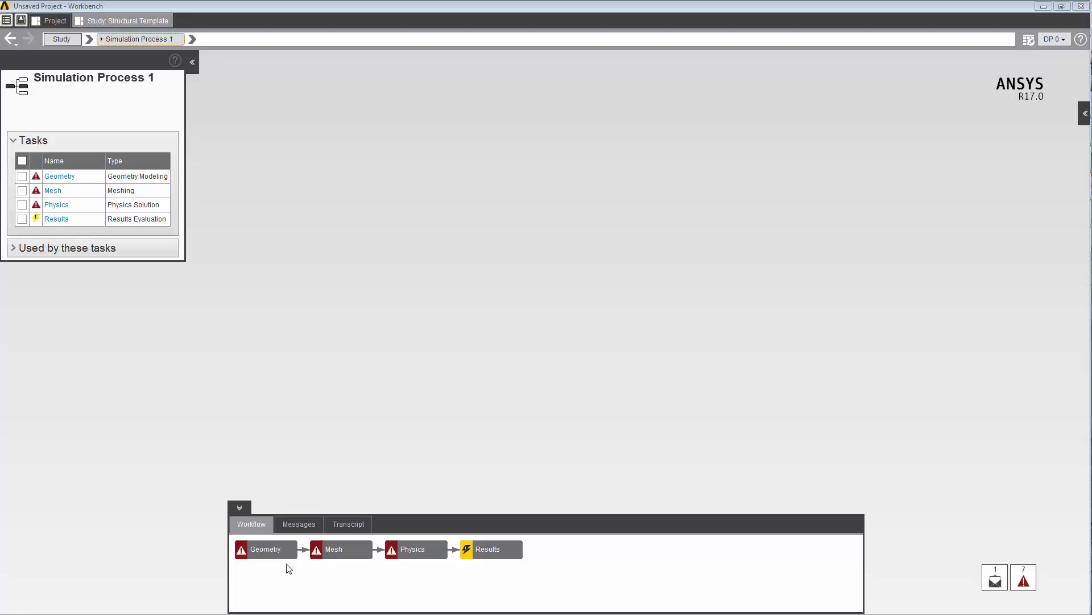
Step: Import the CircularPlate geometry file into the Geometry task
{"action": "left_click", "coordinate": [271, 549]}
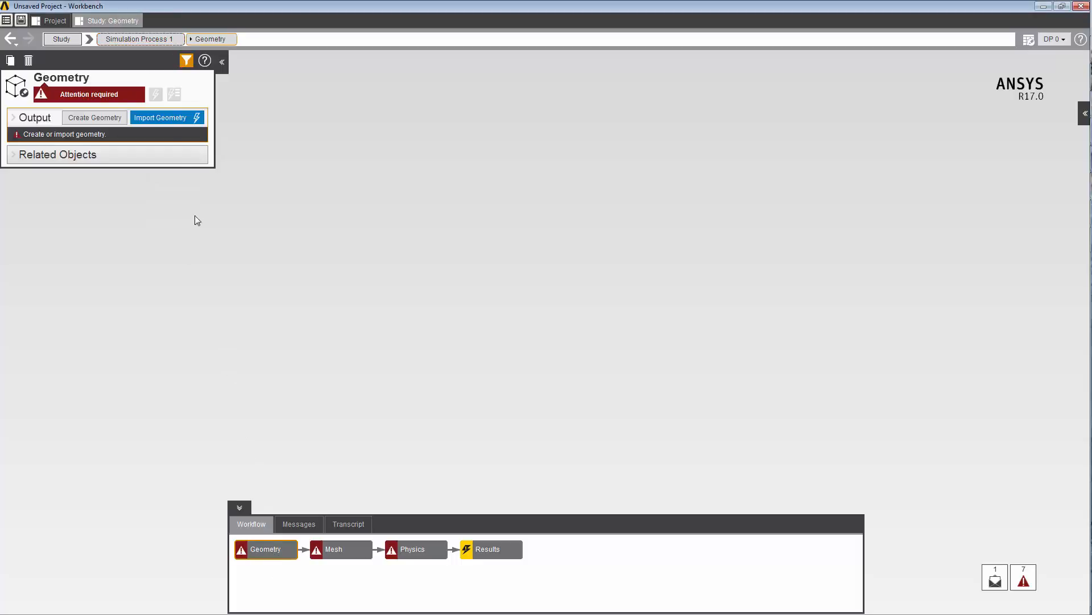
{"action": "left_click", "coordinate": [163, 118]}
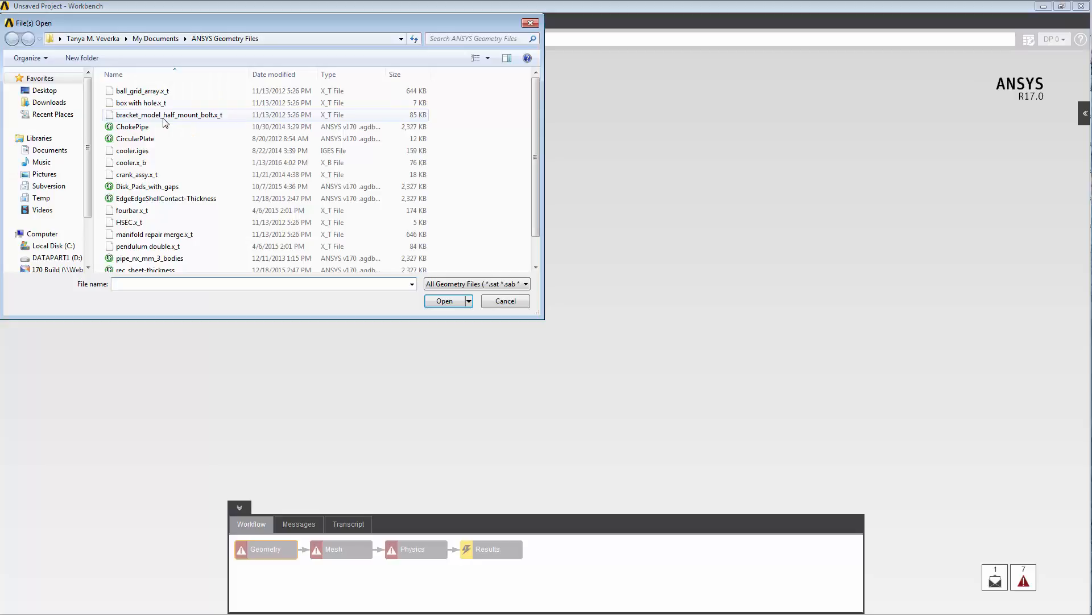
{"action": "left_click", "coordinate": [145, 139]}
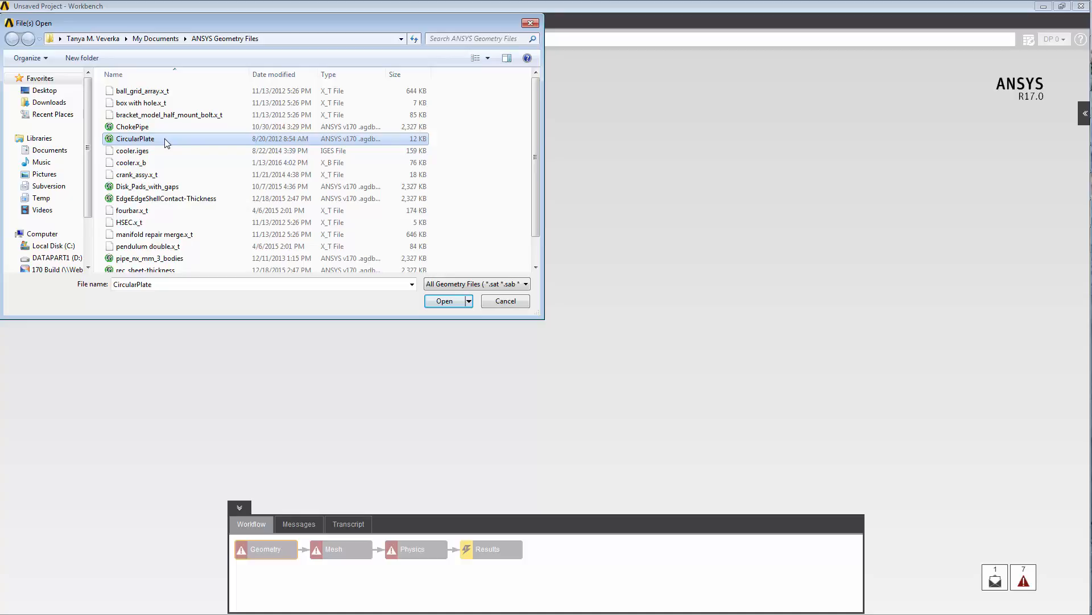
{"action": "left_click", "coordinate": [454, 305]}
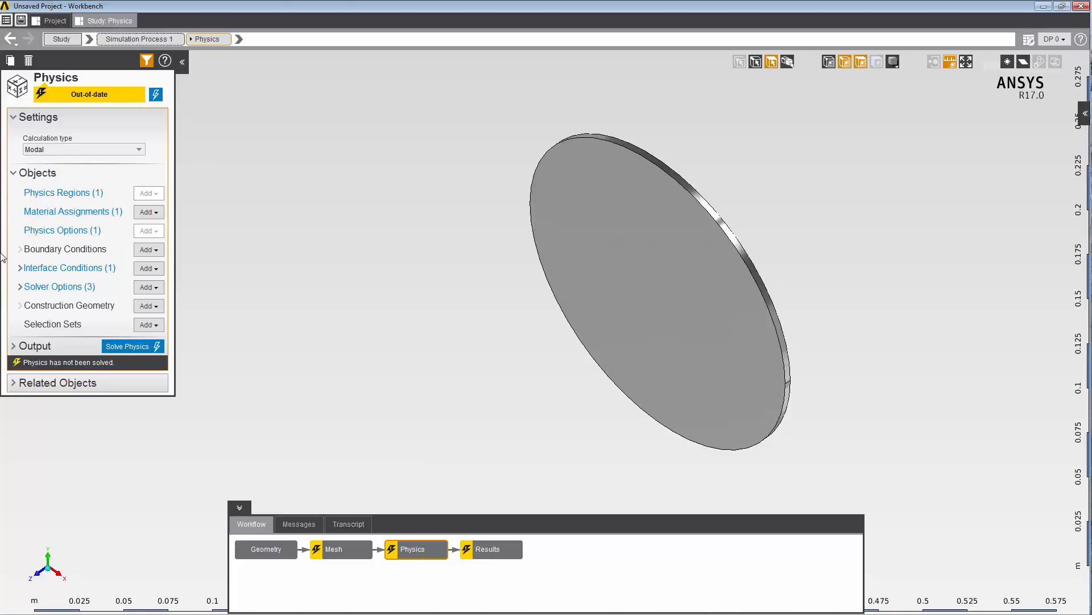
Step: Open the physics solver settings to check the maximum number of modes to find and the equation solver type
{"action": "left_click", "coordinate": [20, 287]}
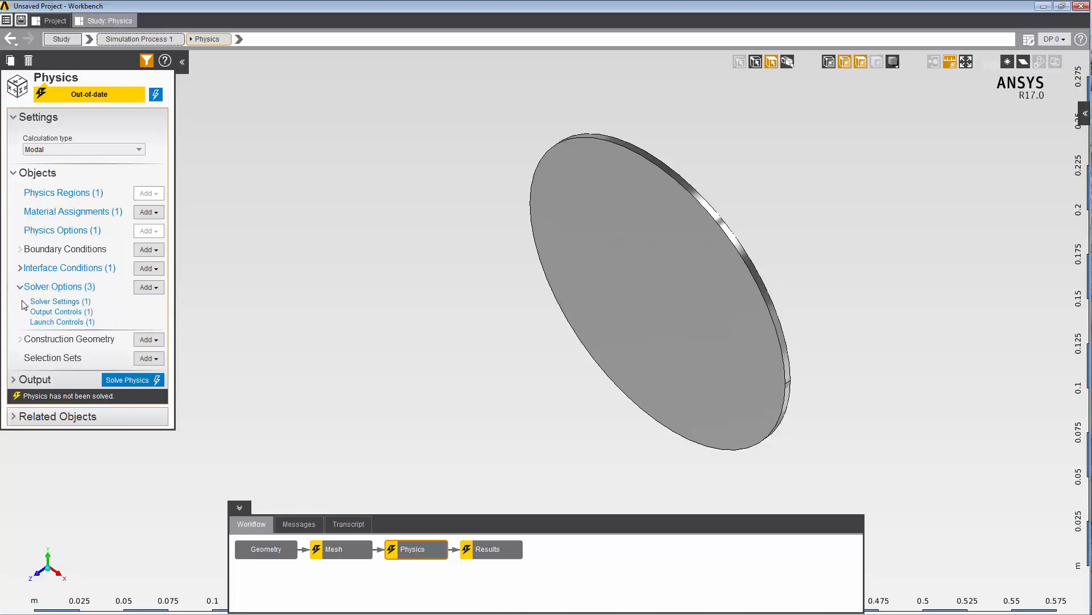
{"action": "left_click", "coordinate": [38, 303]}
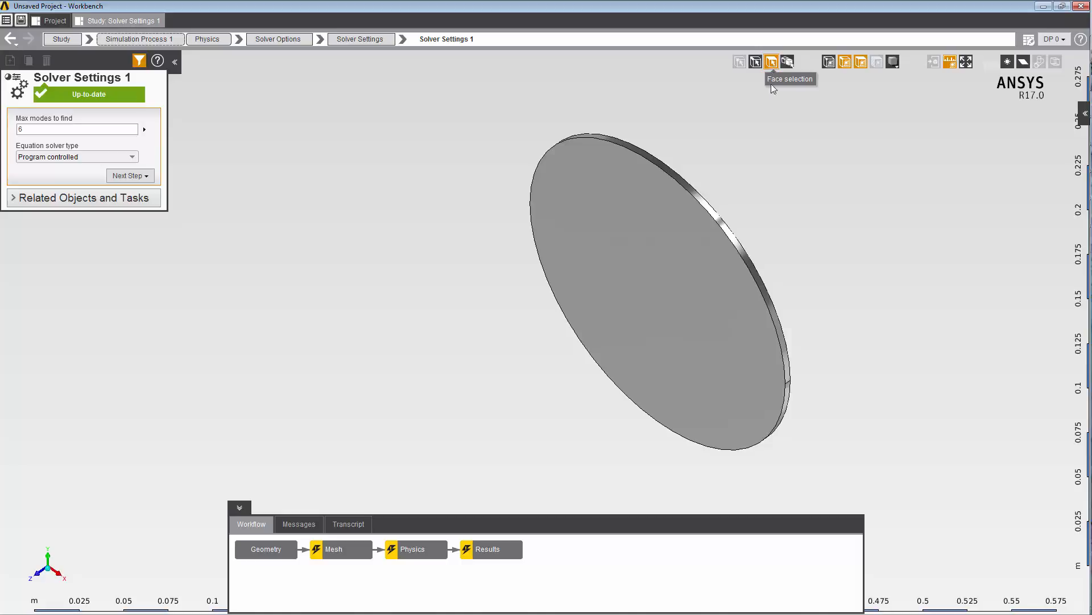
Step: Add a Support boundary condition to both faces around the plate's outer rim
{"action": "left_click", "coordinate": [759, 274]}
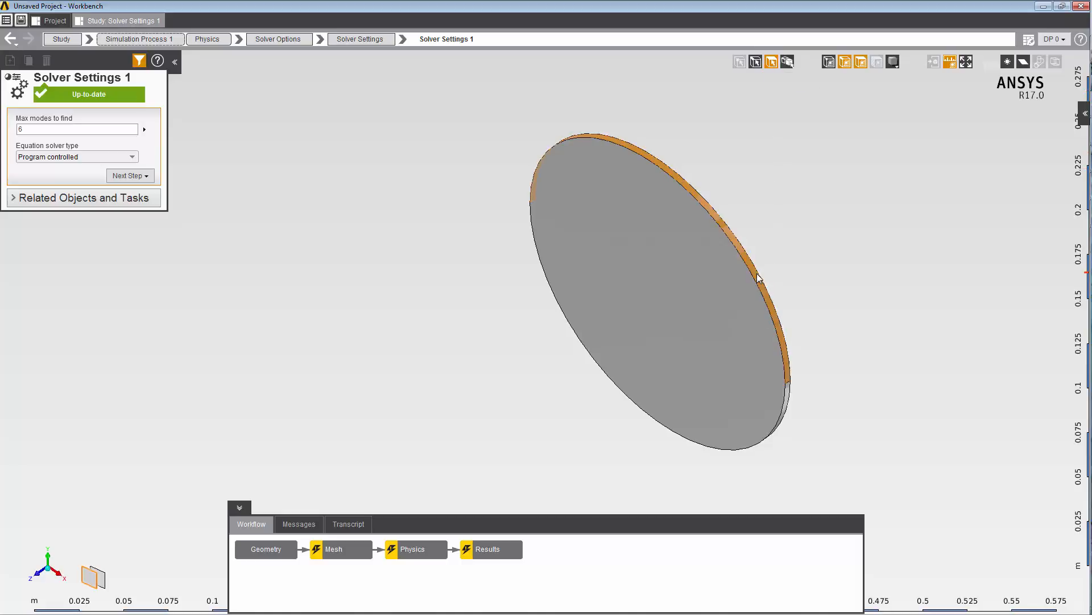
{"action": "left_click", "coordinate": [790, 405], "text": "ctrl"}
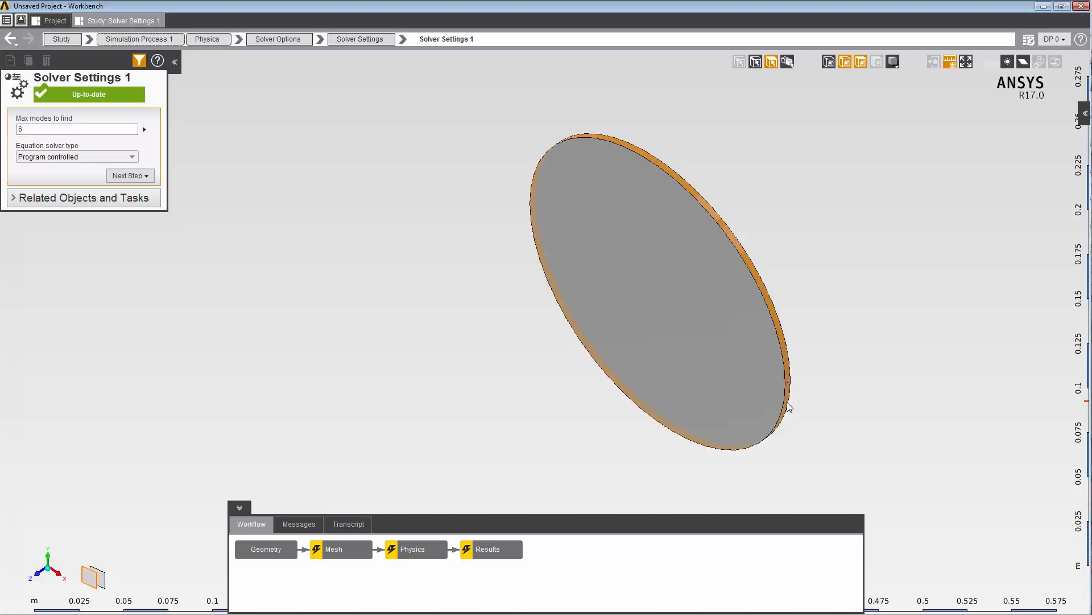
{"action": "right_click", "coordinate": [303, 229]}
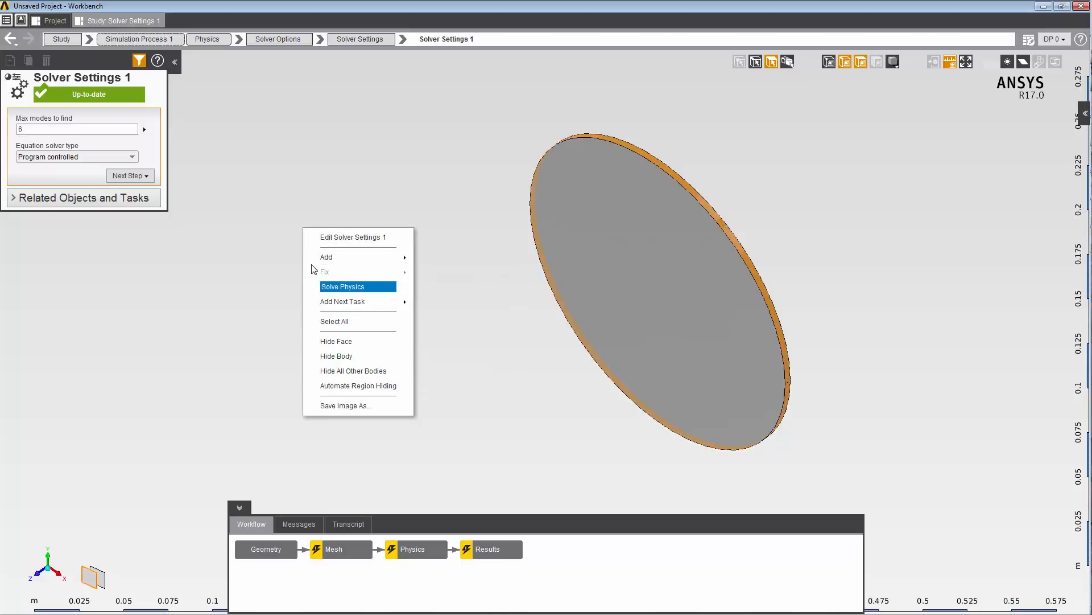
{"action": "mouse_move", "coordinate": [322, 259]}
{"action": "mouse_move", "coordinate": [455, 275]}
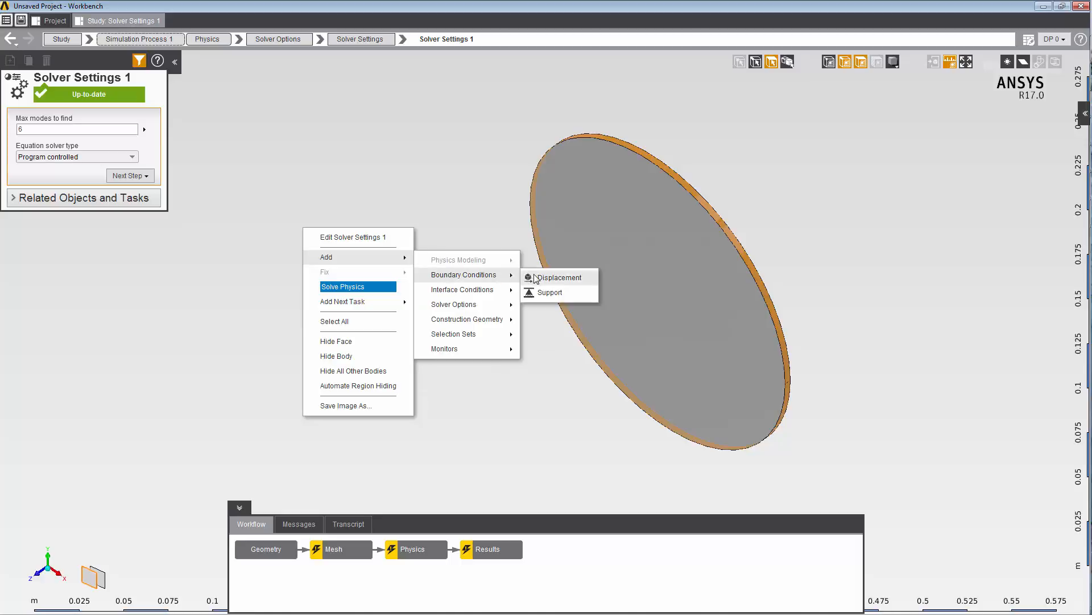
{"action": "left_click", "coordinate": [543, 293]}
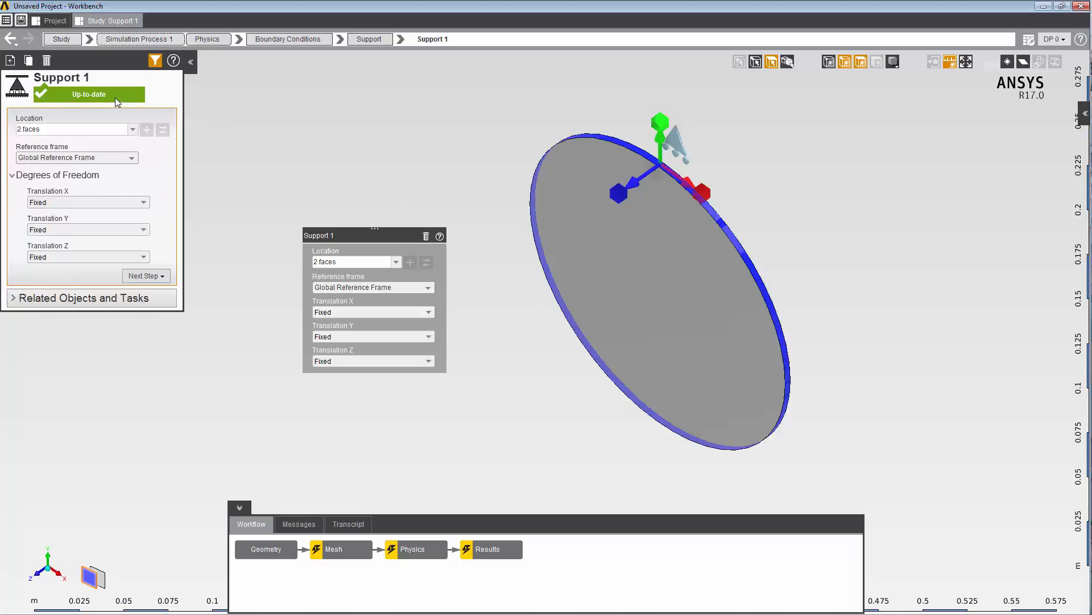
Step: Solve the physics of the modal analysis and show the table of eigenvalues in its output
{"action": "left_click", "coordinate": [200, 42]}
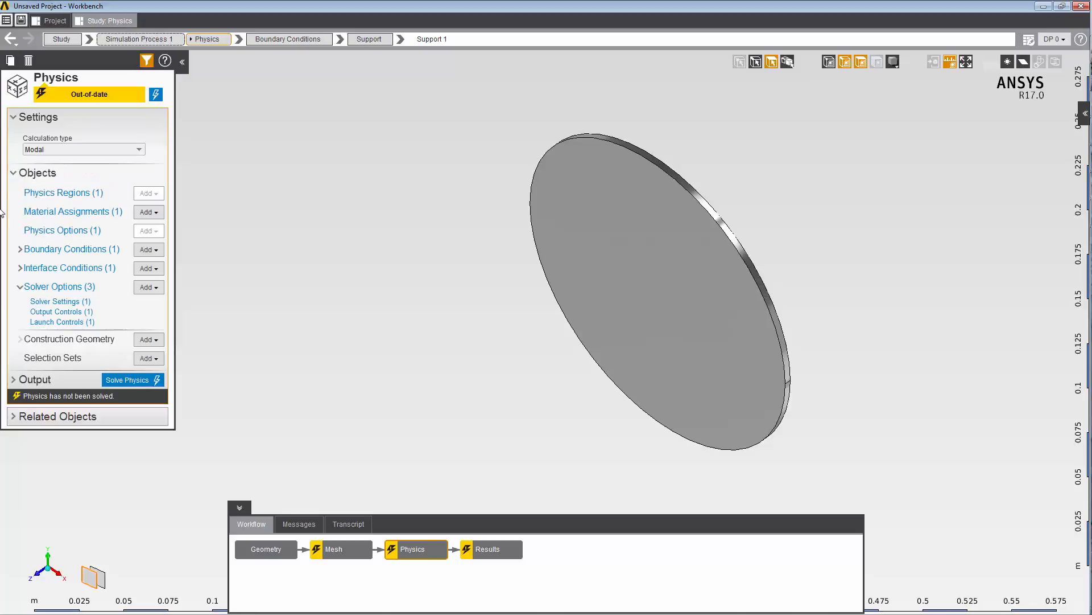
{"action": "left_click", "coordinate": [111, 380]}
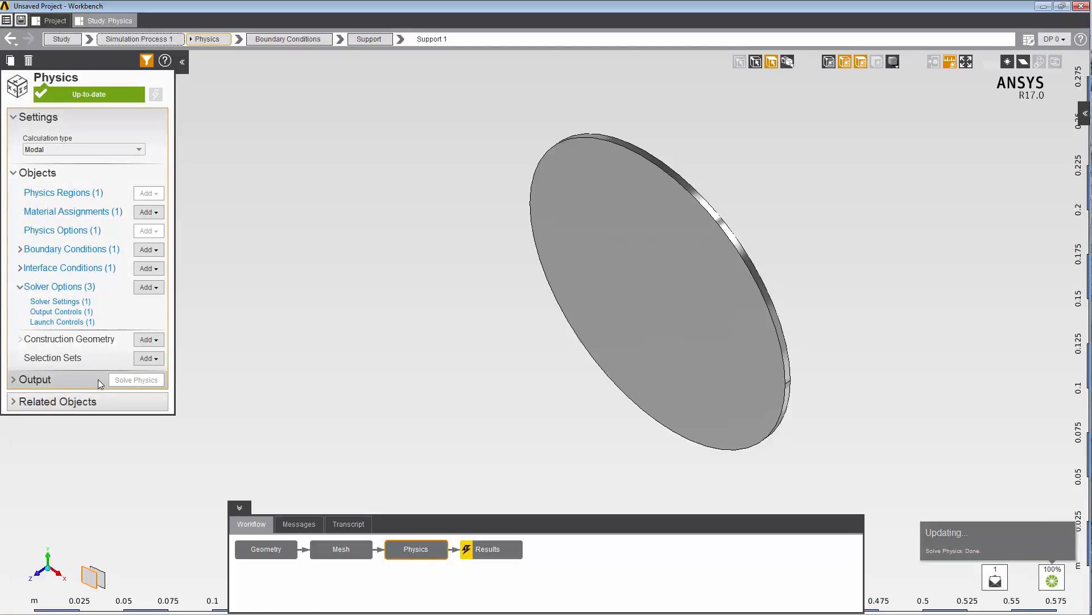
{"action": "left_click", "coordinate": [14, 380]}
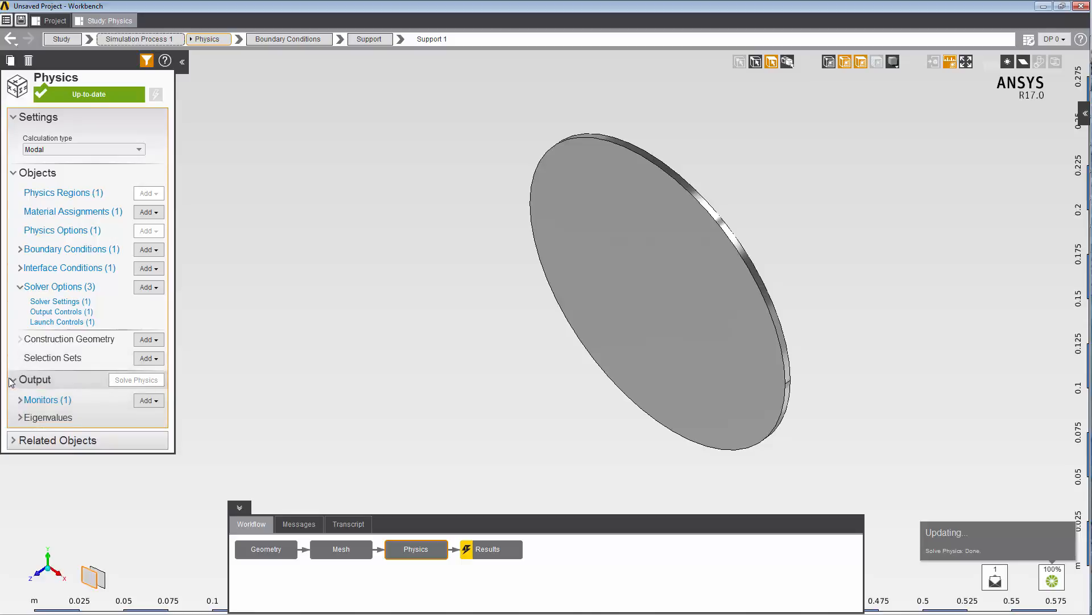
{"action": "left_click", "coordinate": [13, 418]}
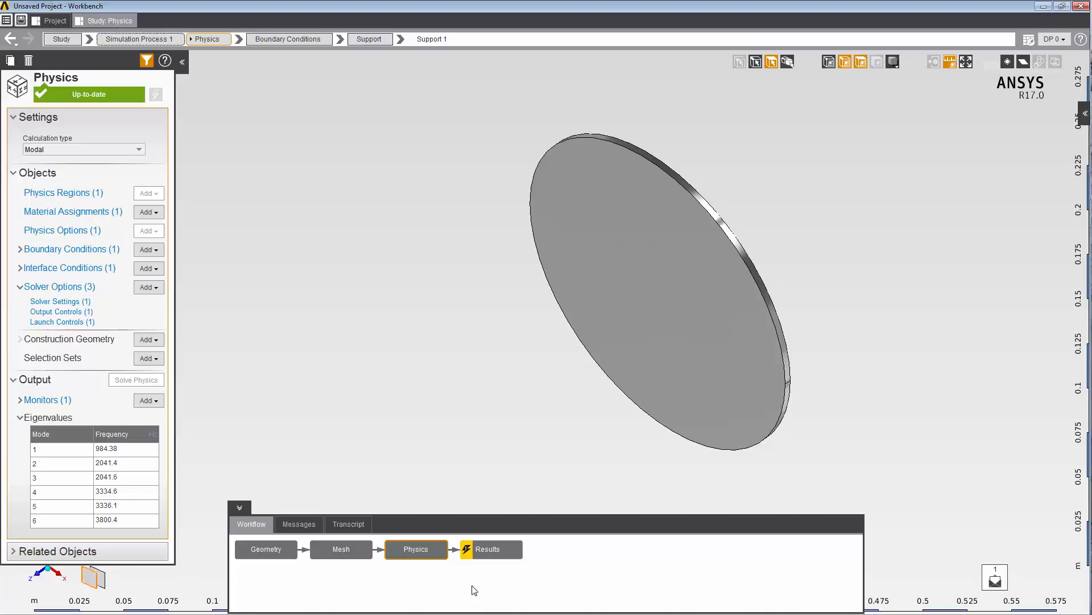
Step: Add a Displacement Magnitude result to the Results task
{"action": "left_click", "coordinate": [488, 551]}
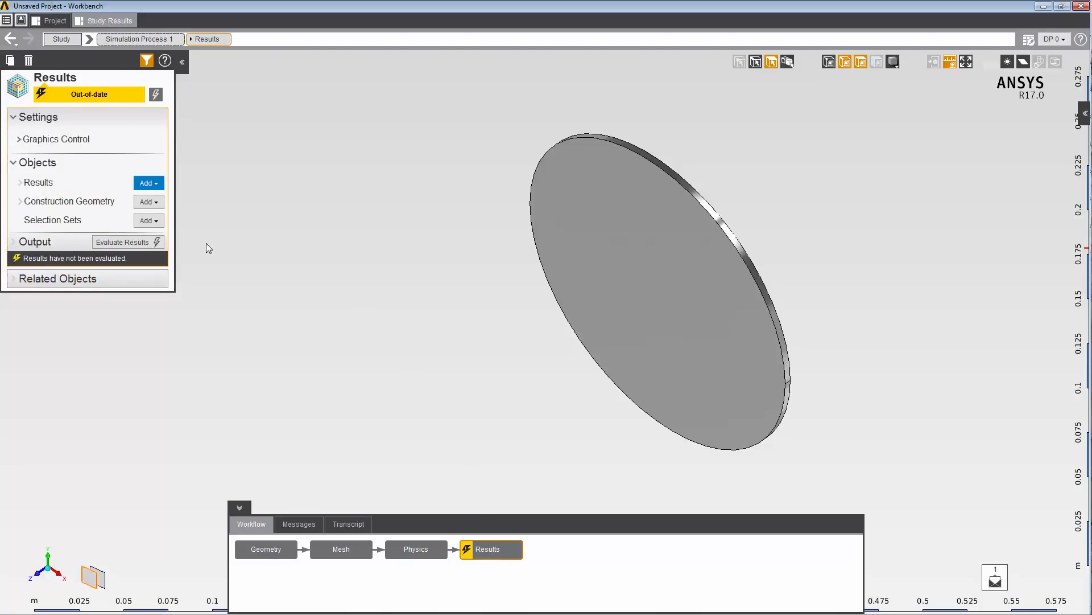
{"action": "right_click", "coordinate": [302, 173]}
{"action": "mouse_move", "coordinate": [308, 182]}
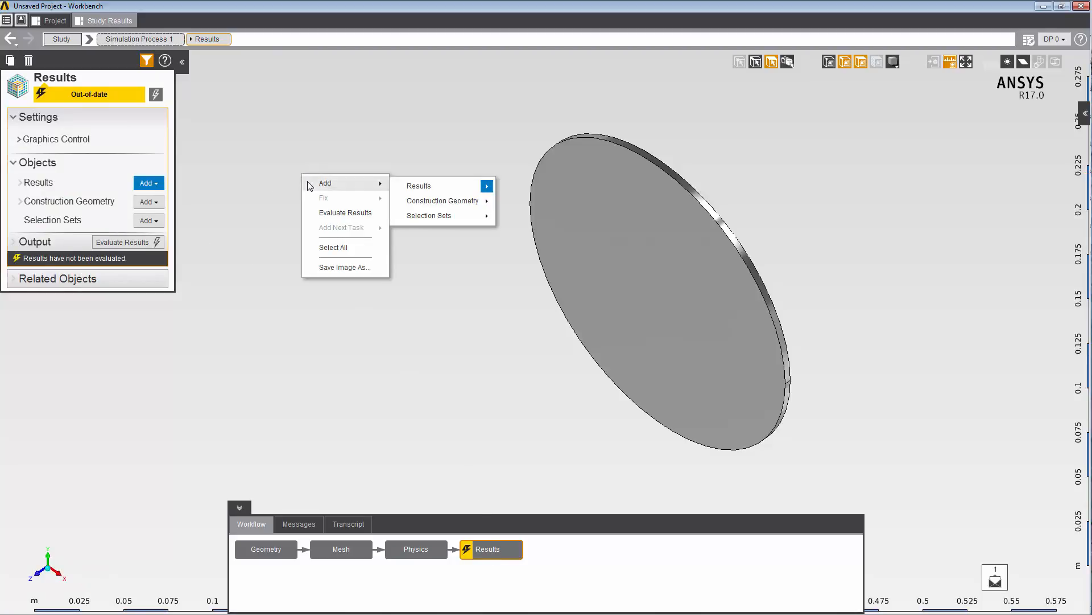
{"action": "mouse_move", "coordinate": [420, 185]}
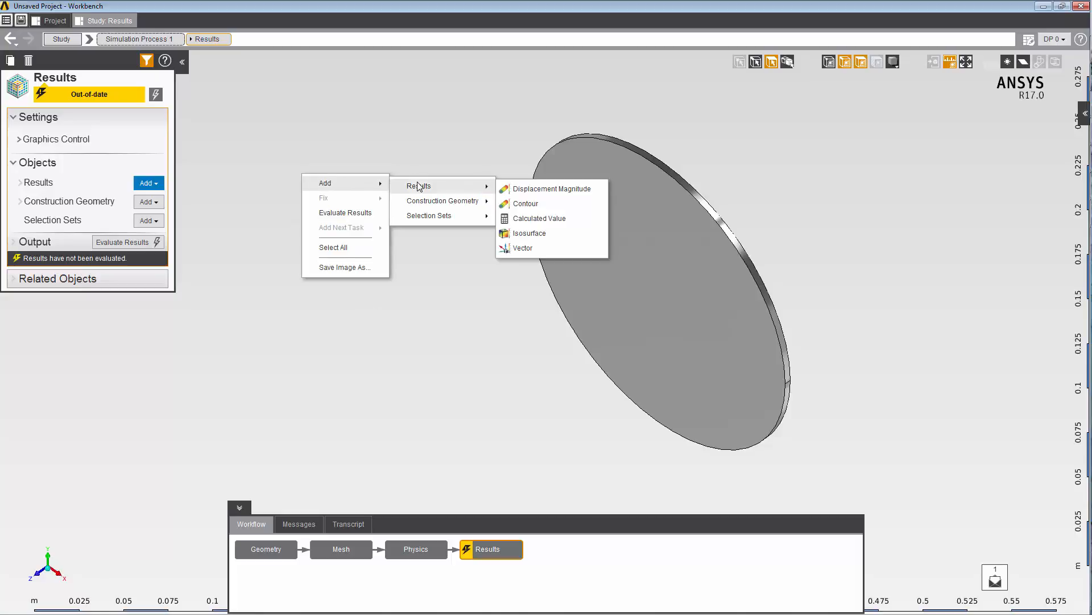
{"action": "left_click", "coordinate": [520, 188]}
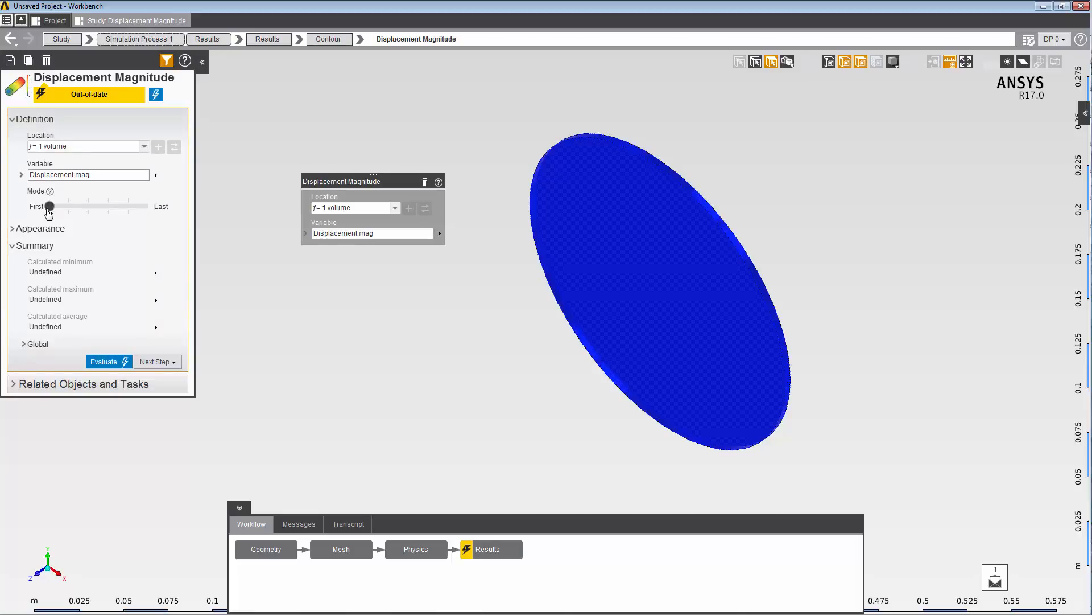
Step: Evaluate the displacement magnitude for the first mode and animate the mode shape
{"action": "left_click", "coordinate": [103, 363]}
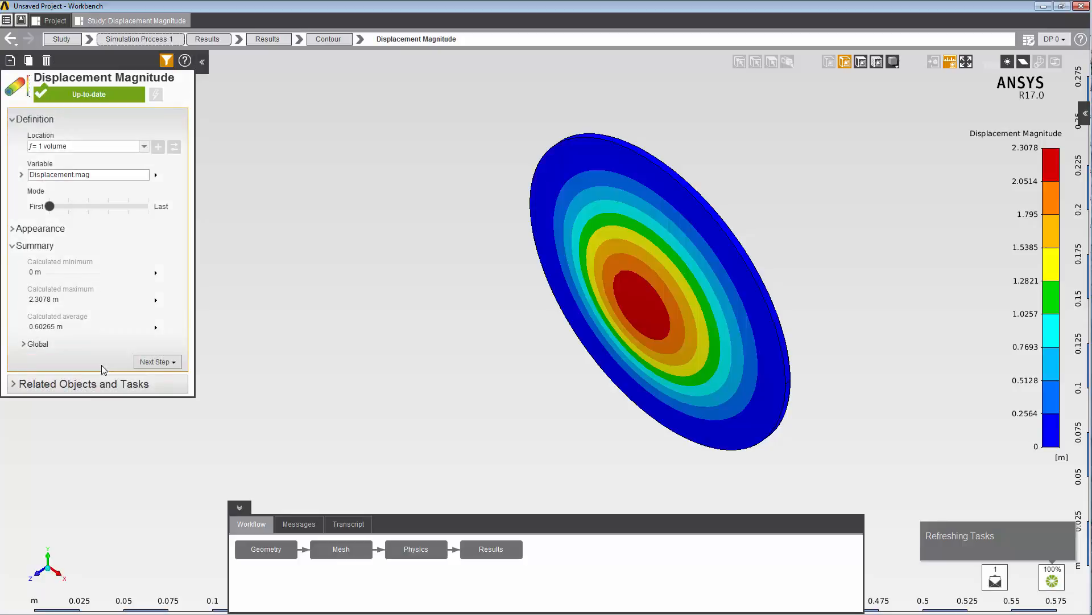
{"action": "right_click", "coordinate": [311, 291]}
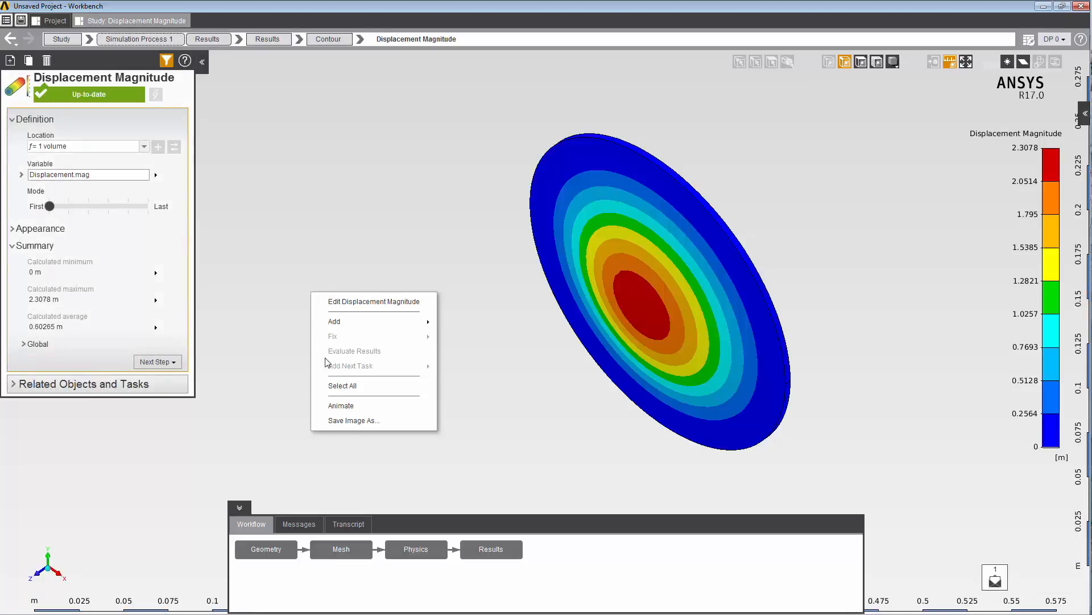
{"action": "left_click", "coordinate": [331, 404]}
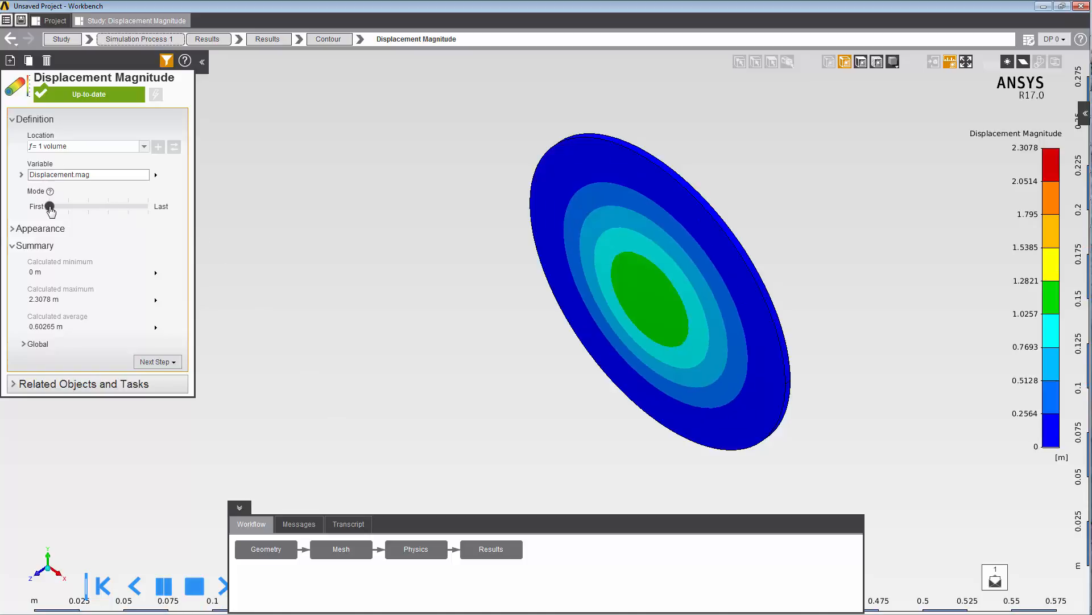
Step: Set the displacement result to the second mode, evaluate it and animate the mode shape
{"action": "left_click_drag", "start_coordinate": [50, 206], "coordinate": [68, 211]}
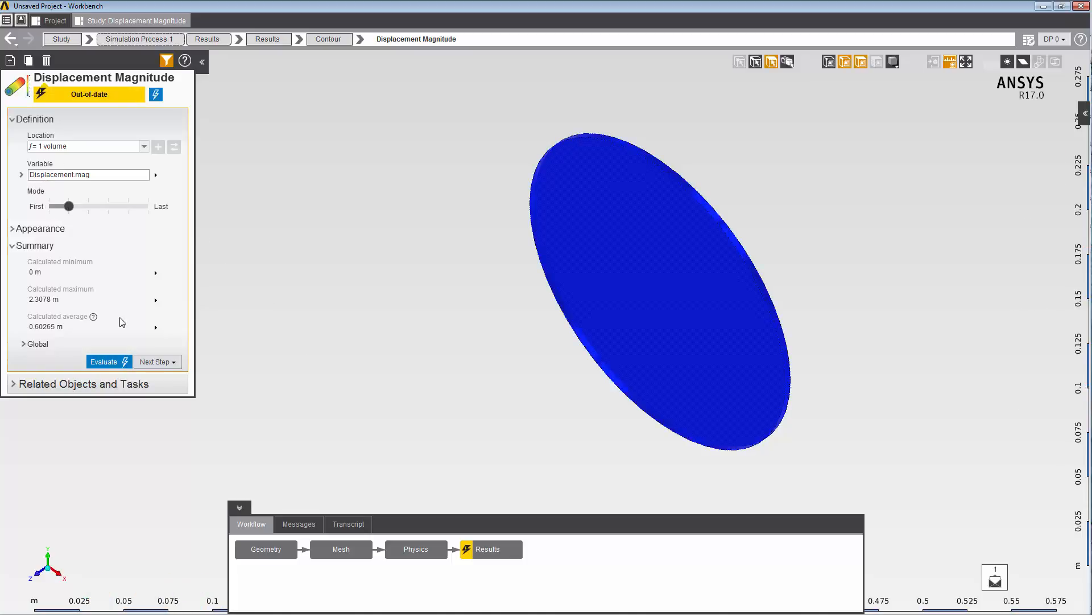
{"action": "left_click", "coordinate": [114, 363]}
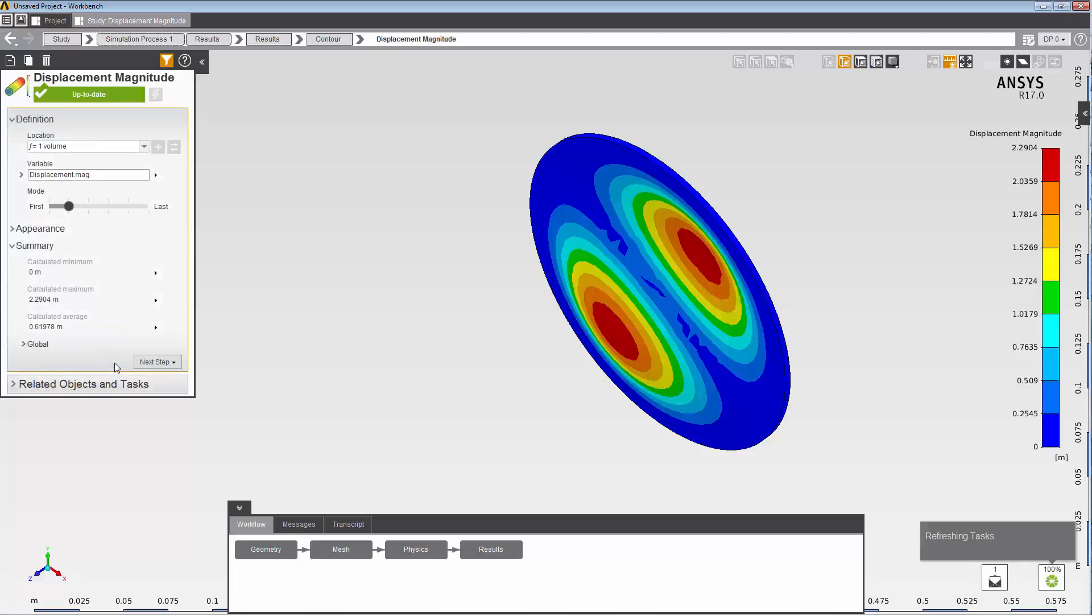
{"action": "right_click", "coordinate": [264, 300]}
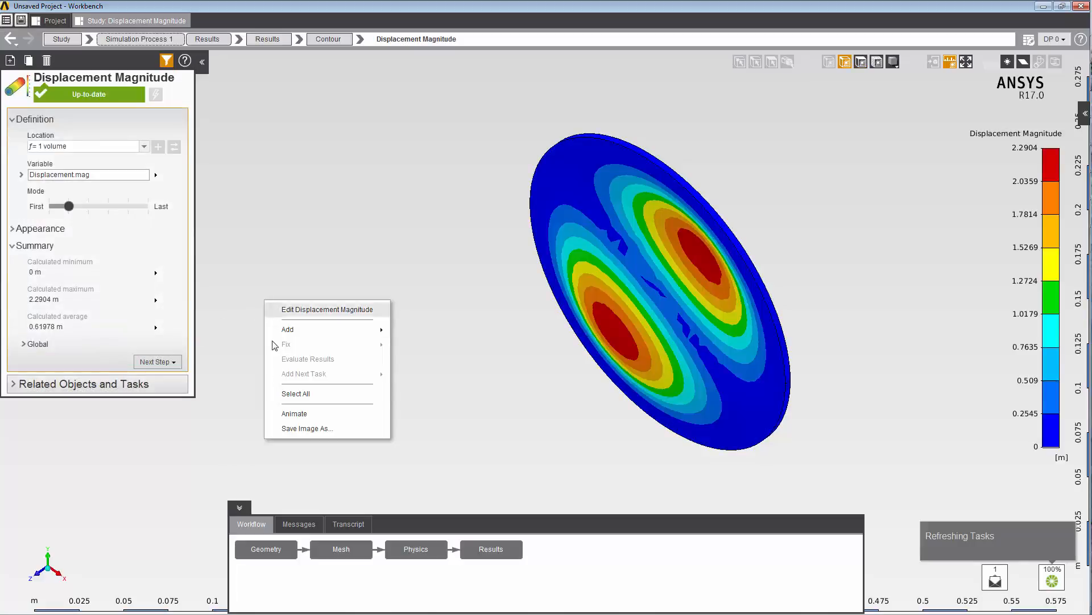
{"action": "left_click", "coordinate": [283, 414]}
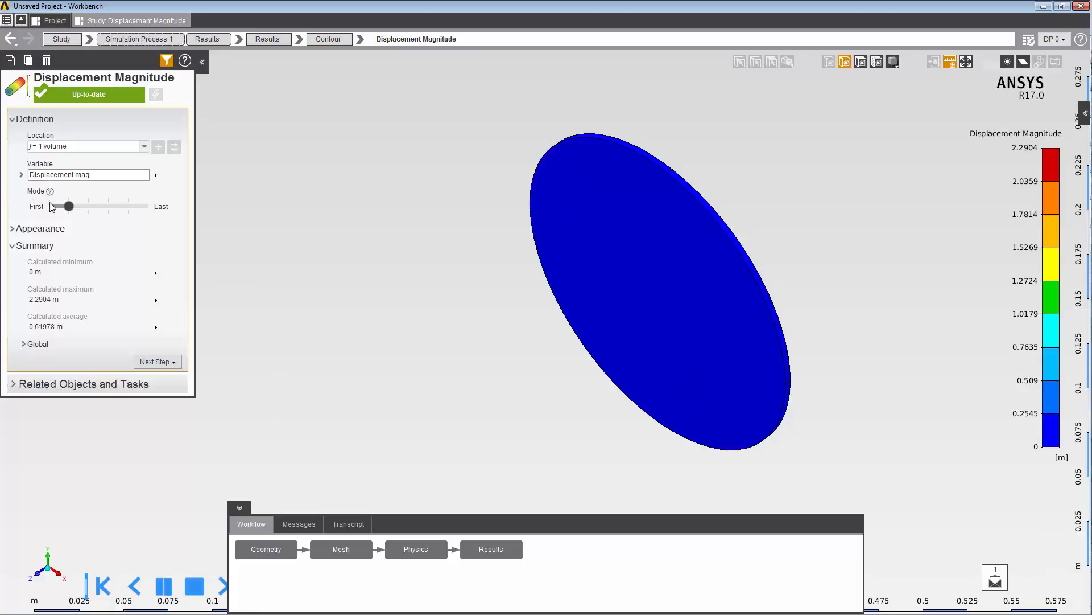
Step: Switch the displacement result to the fourth mode, evaluate it and animate the mode shape
{"action": "left_click_drag", "start_coordinate": [68, 206], "coordinate": [108, 207]}
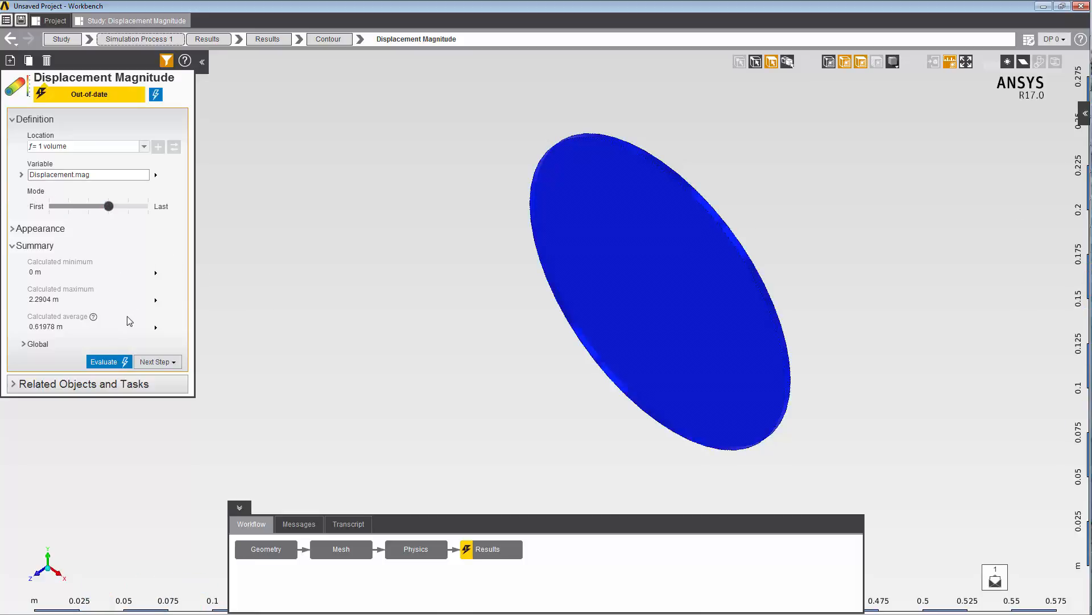
{"action": "left_click", "coordinate": [117, 361]}
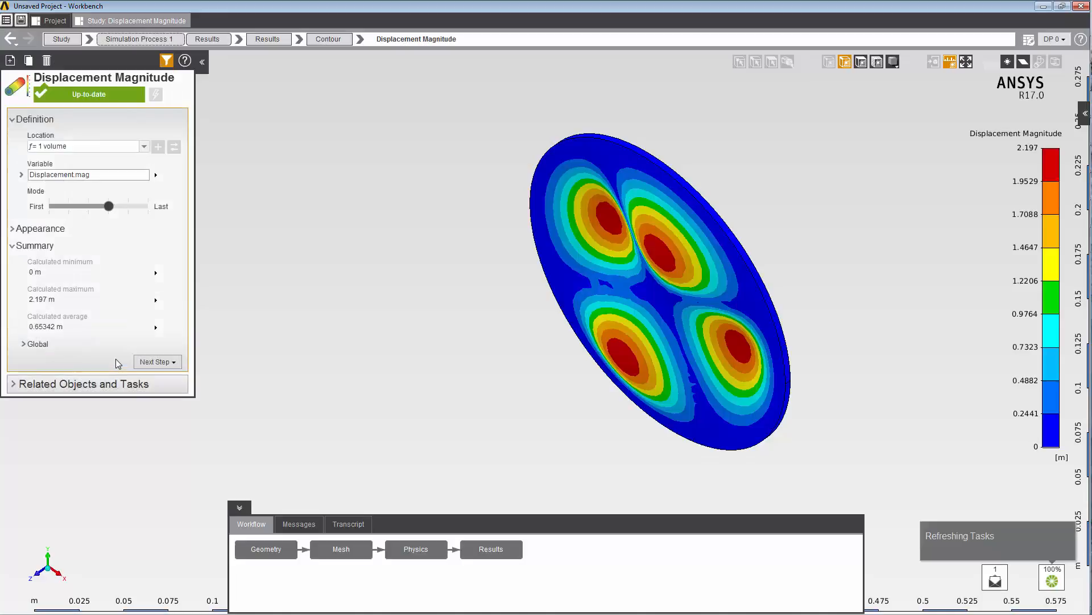
{"action": "right_click", "coordinate": [284, 316]}
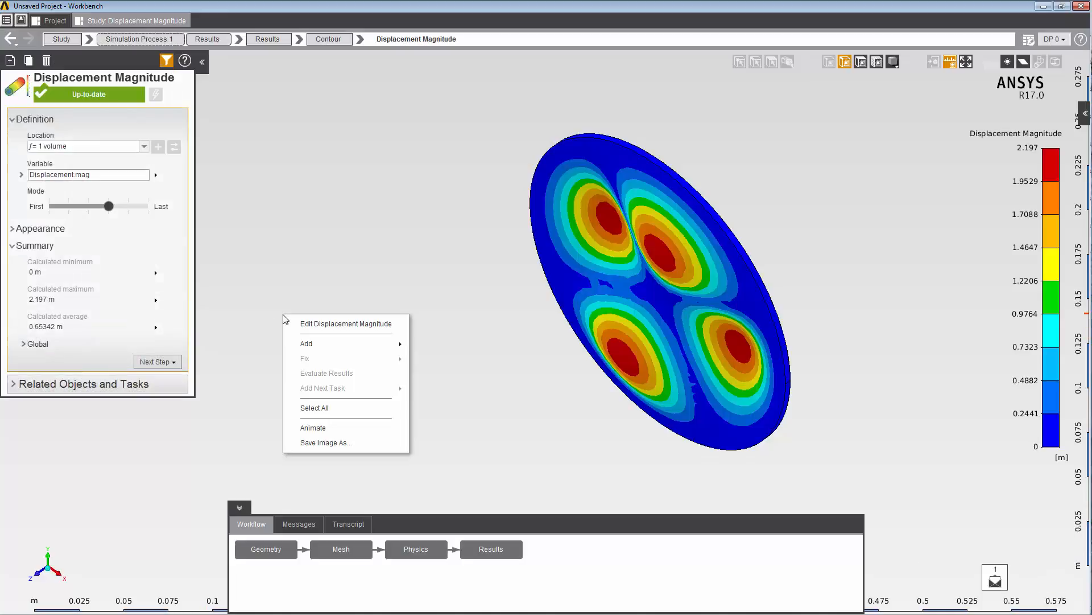
{"action": "left_click", "coordinate": [299, 427]}
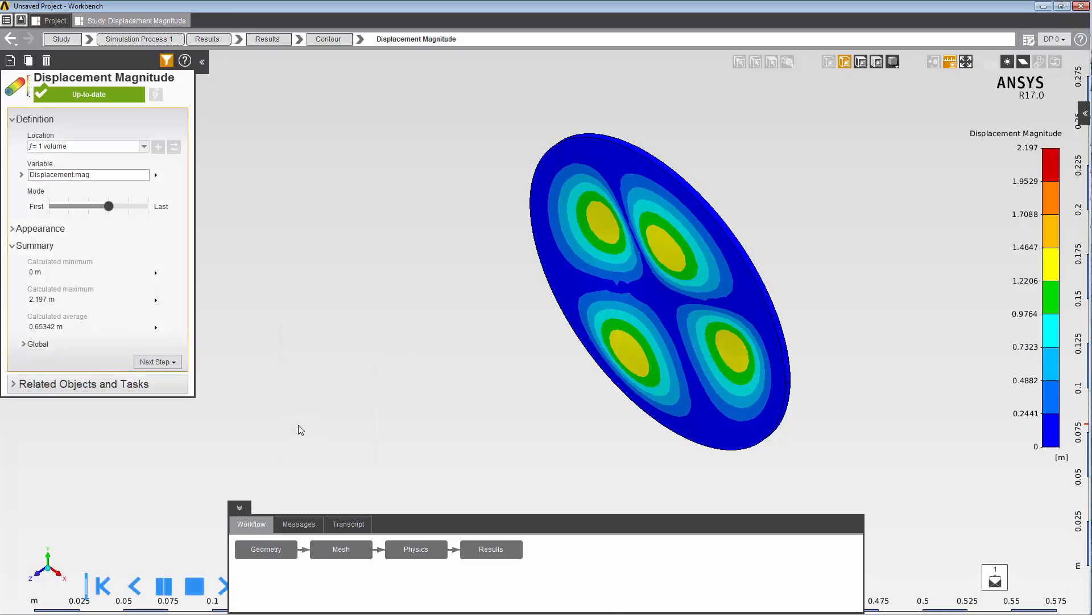